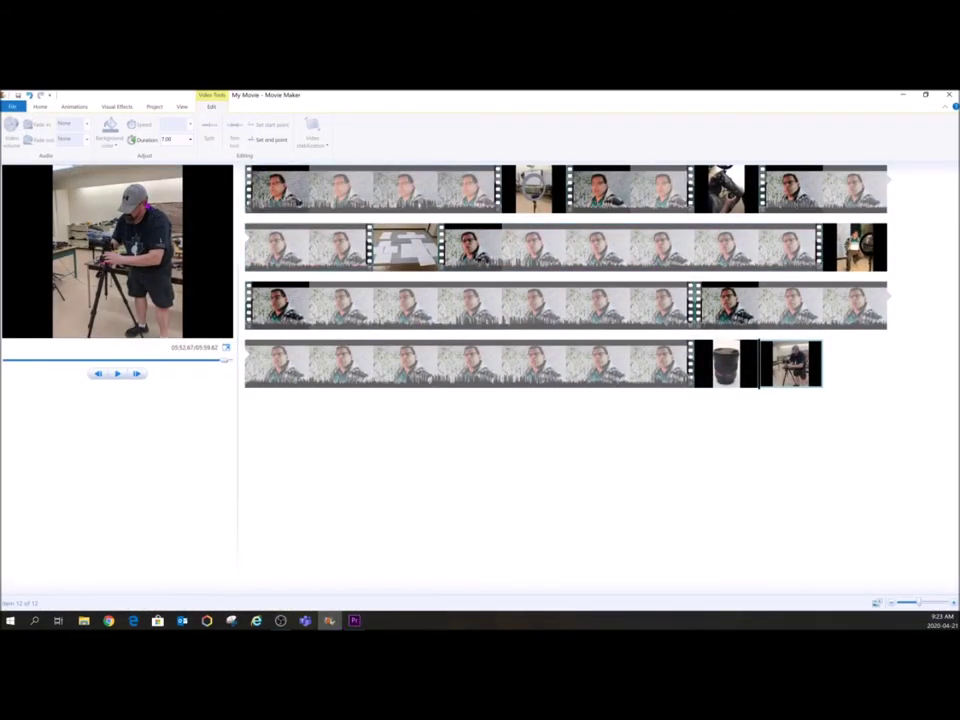
Step: Play the movie from the start of the first clip and pause it at about 00:04
left_click(40, 106)
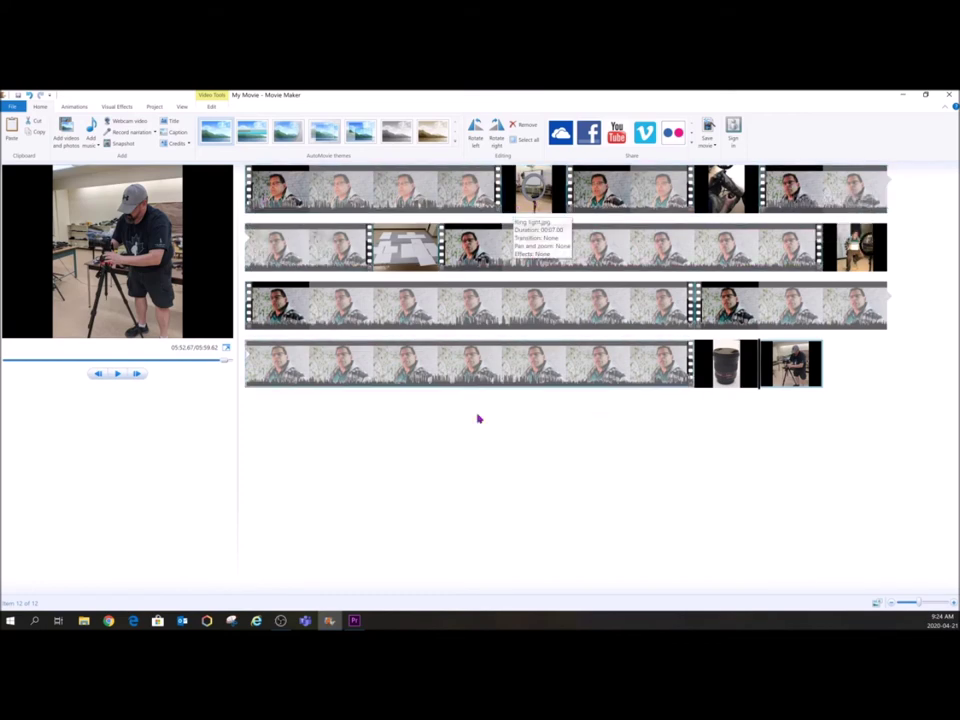
left_click(117, 375)
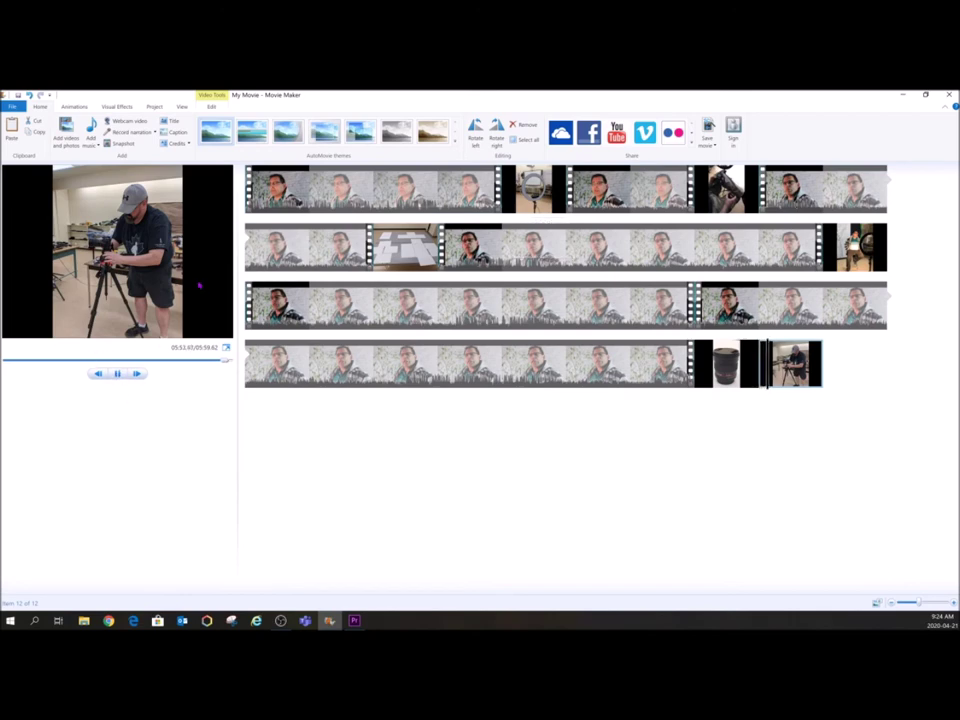
left_click(252, 200)
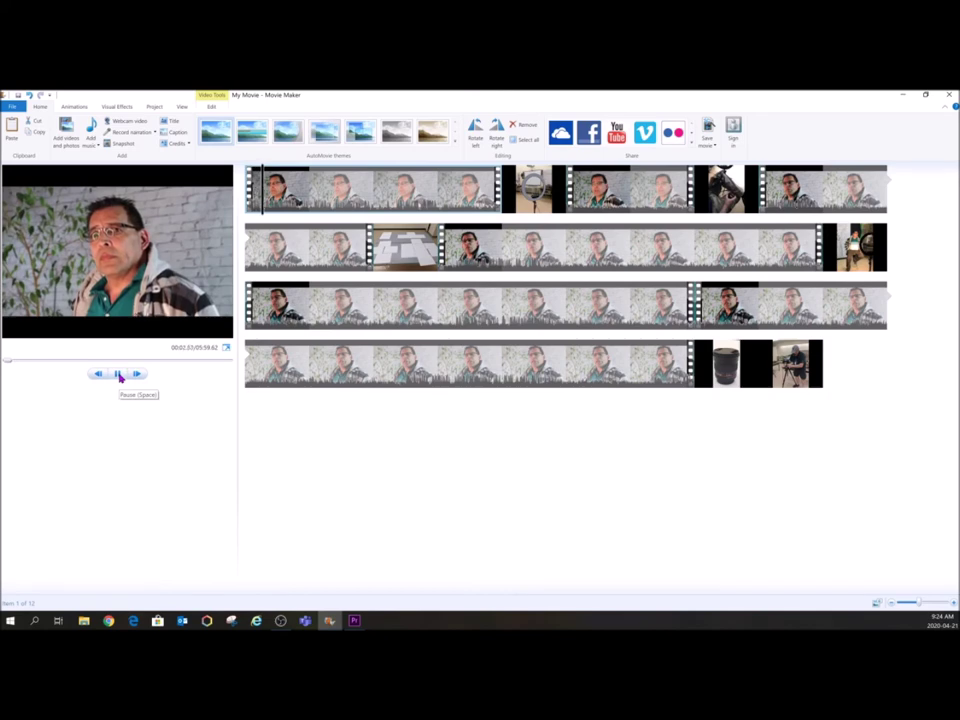
left_click(118, 375)
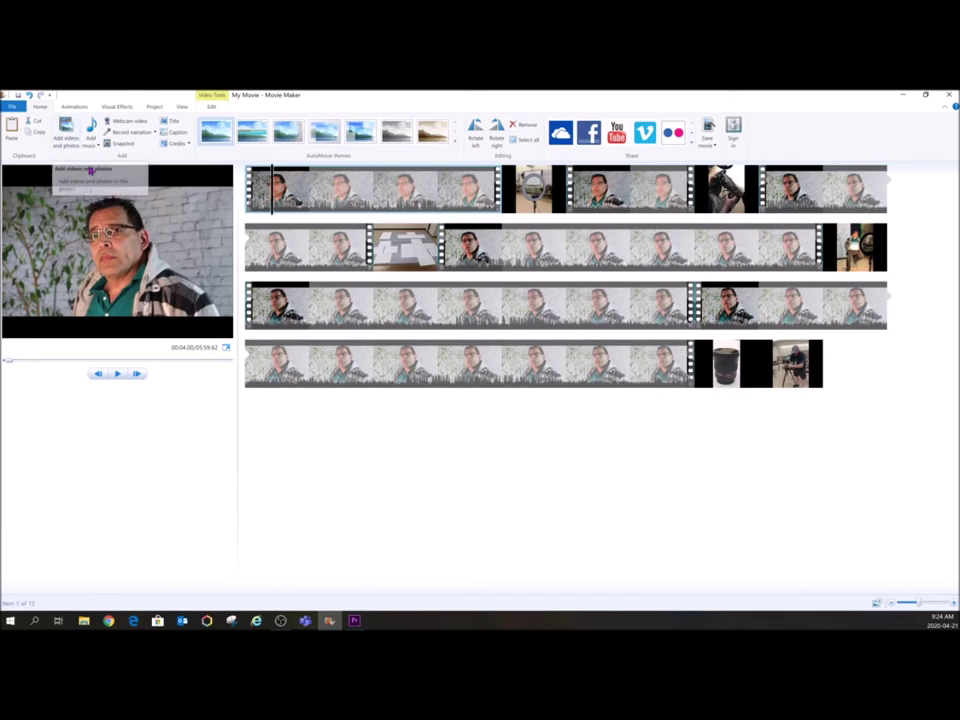
left_click(79, 107)
Step: Split the first clip at 00:09.60, delete the opening piece, and set its start point at 00:07.17
left_click(117, 106)
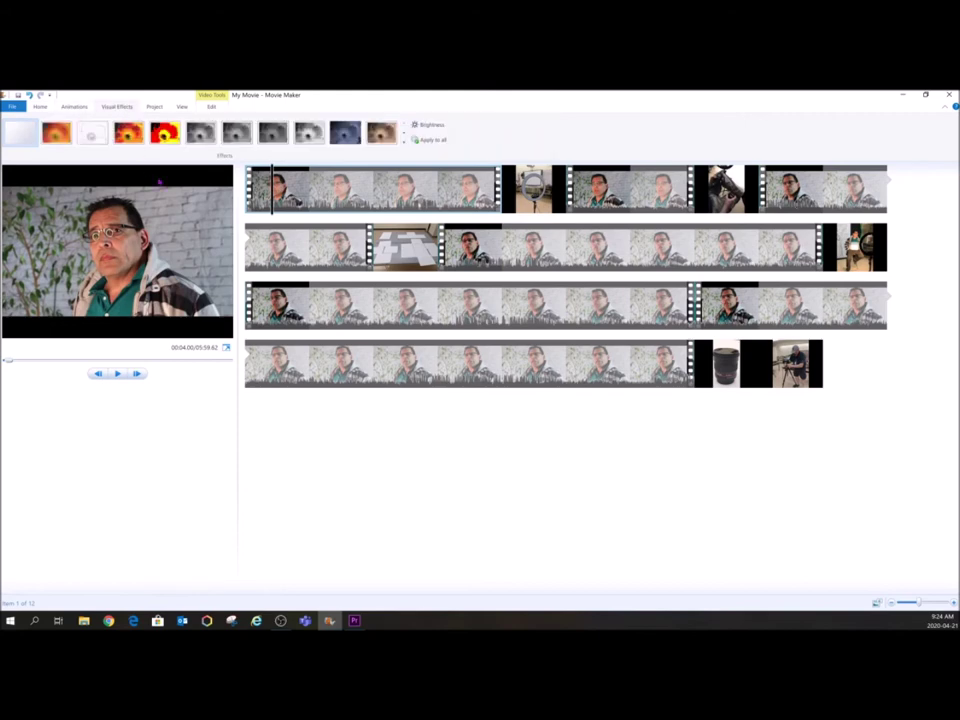
left_click(213, 107)
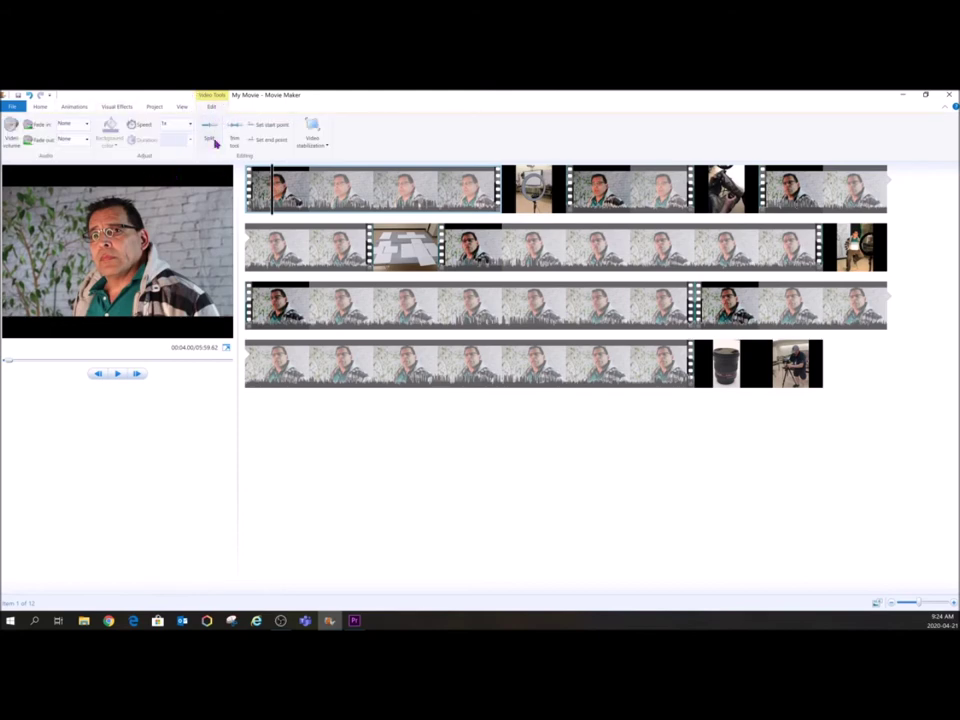
left_click_drag(274, 190, 311, 190)
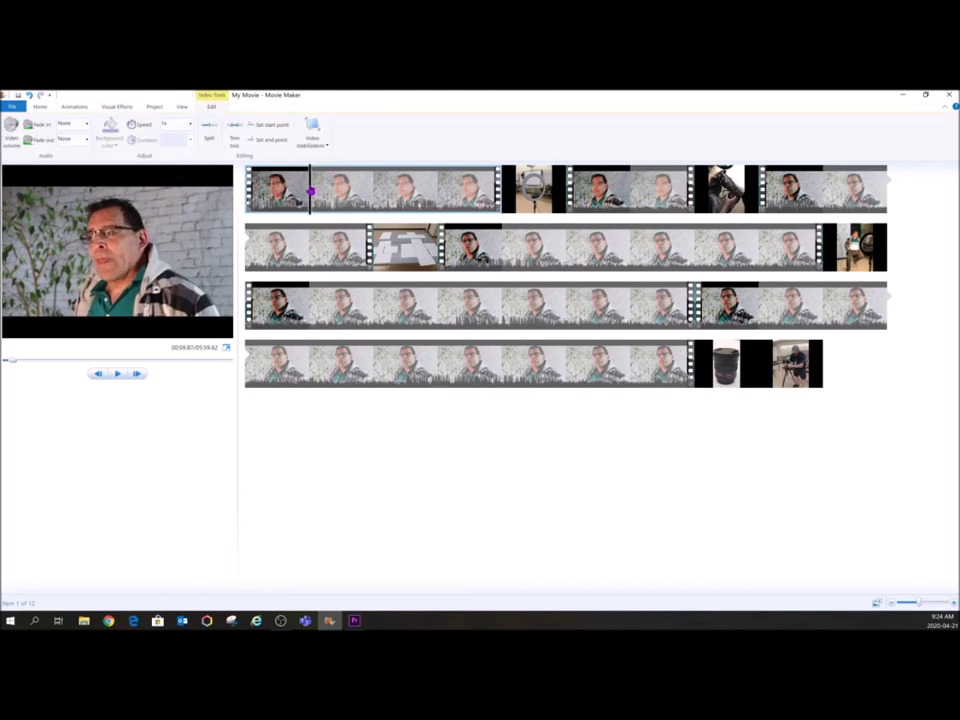
left_click(210, 131)
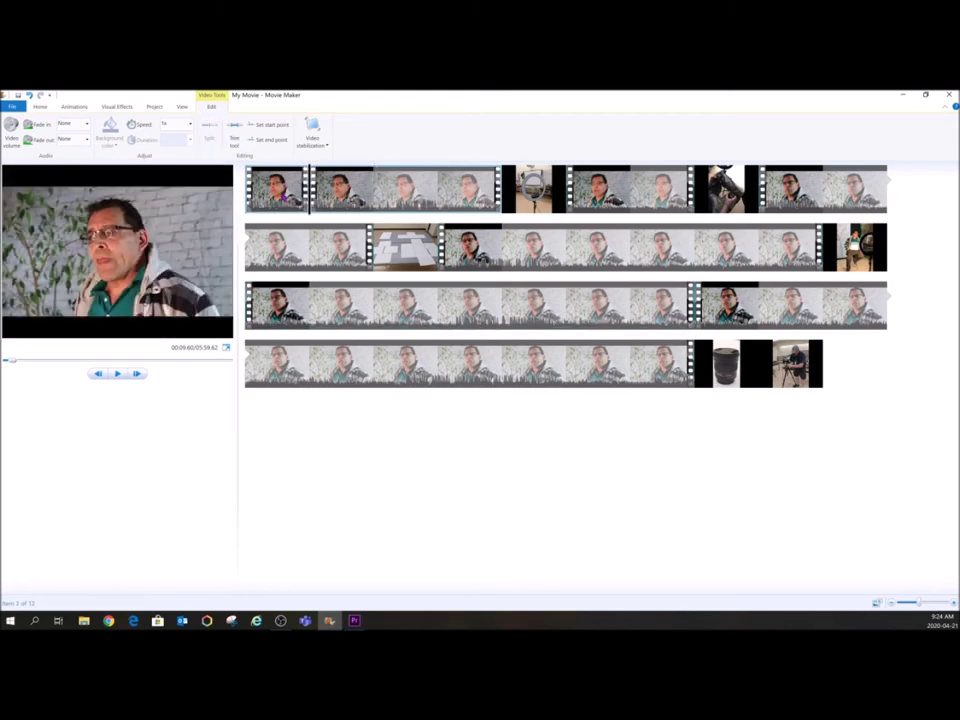
key("Delete")
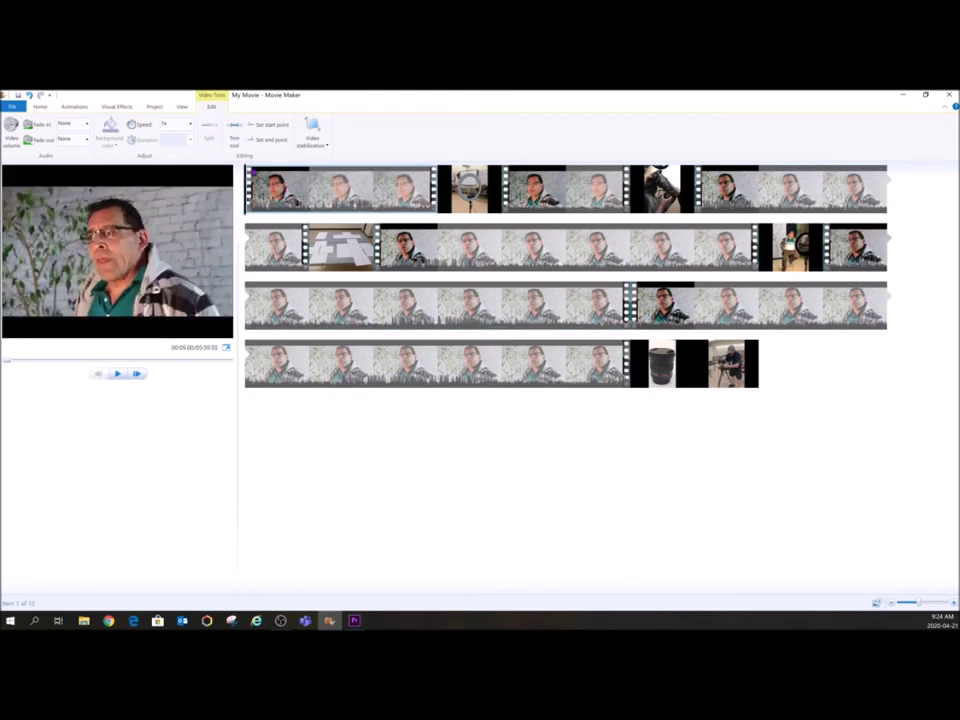
left_click(294, 190)
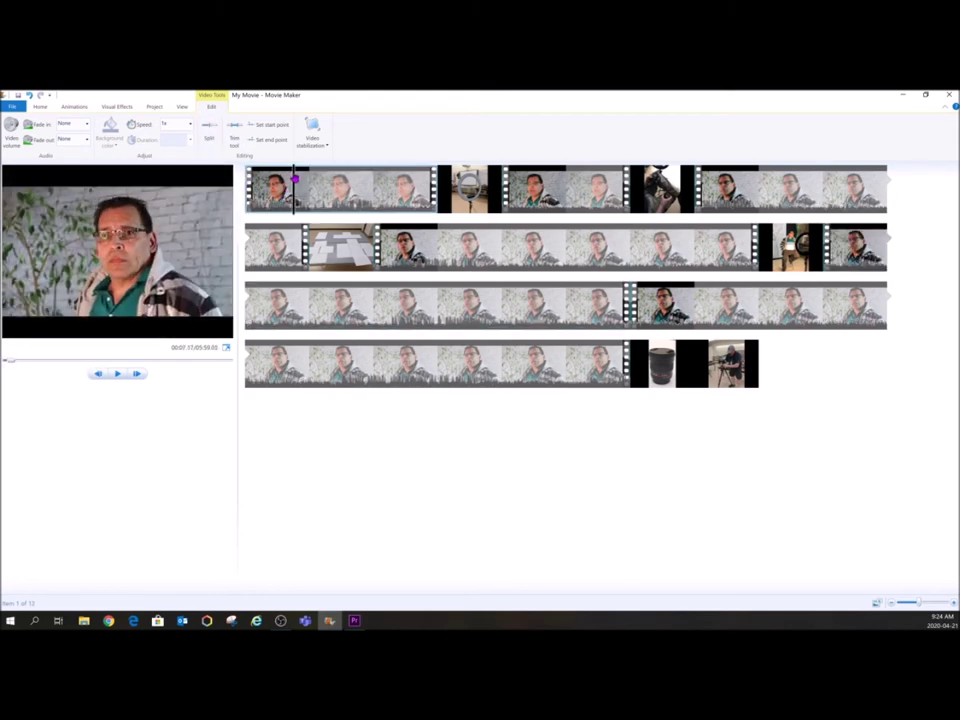
left_click(272, 125)
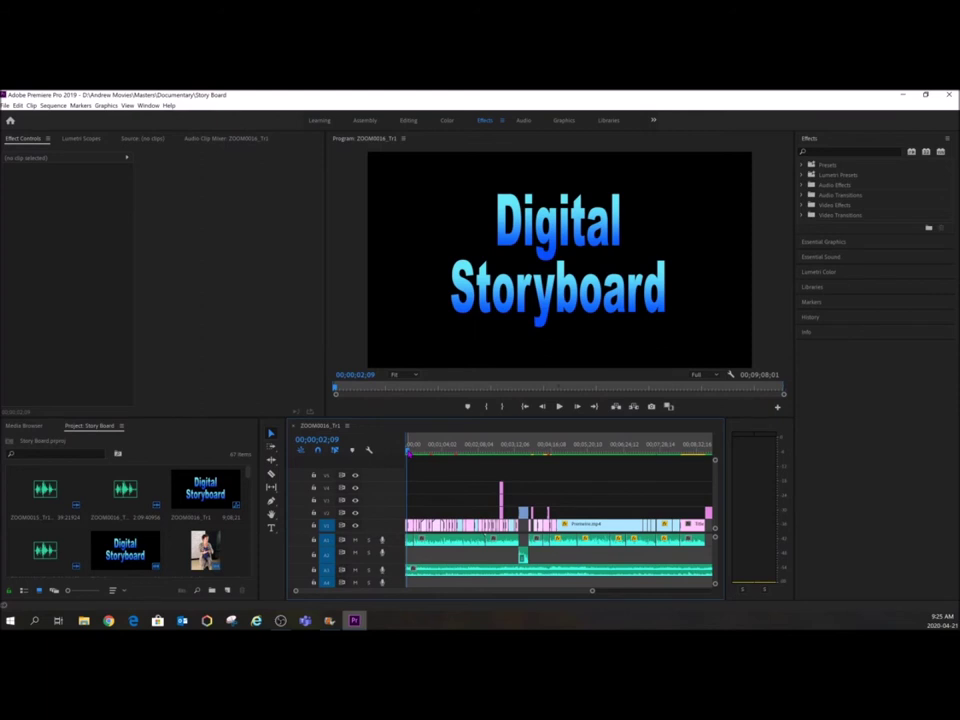
left_click(408, 448)
key("Home")
scroll(592, 593, "up", 10)
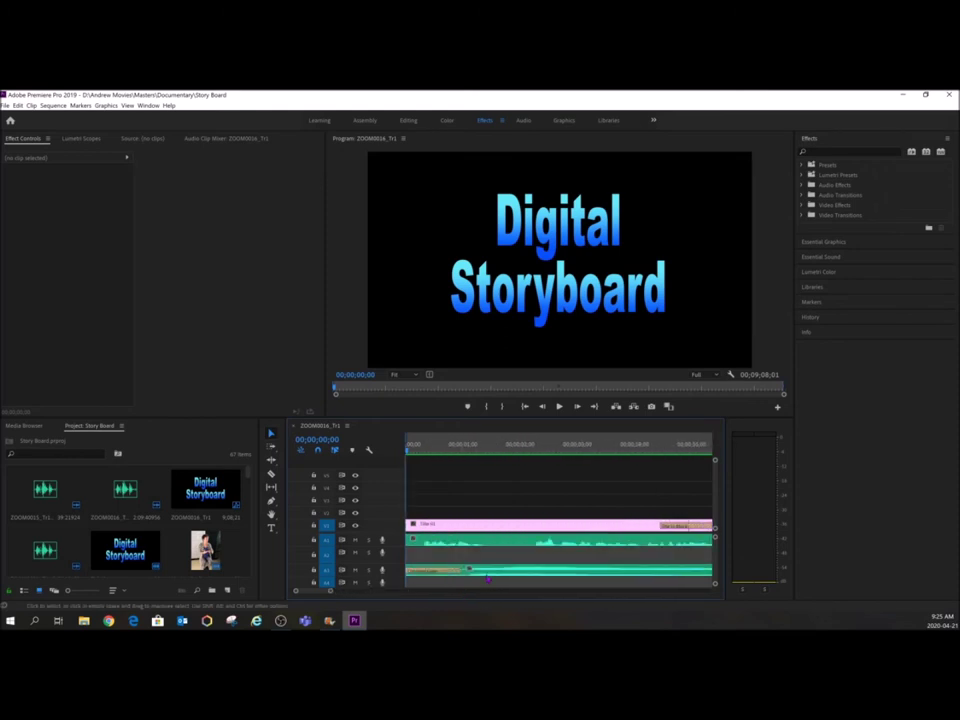
Step: Zoom the documentary timeline out and scrub forward to the sunset mountain shot at 00;01;07
left_click(465, 453)
left_click_drag(465, 452, 519, 452)
left_click_drag(331, 592, 441, 591)
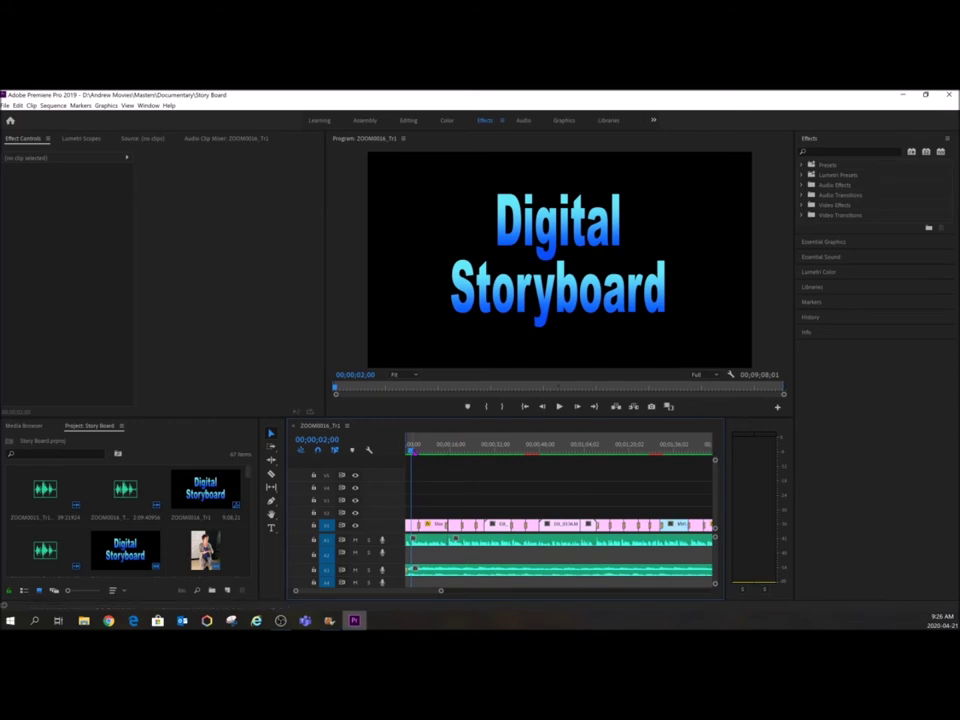
left_click_drag(419, 461, 588, 474)
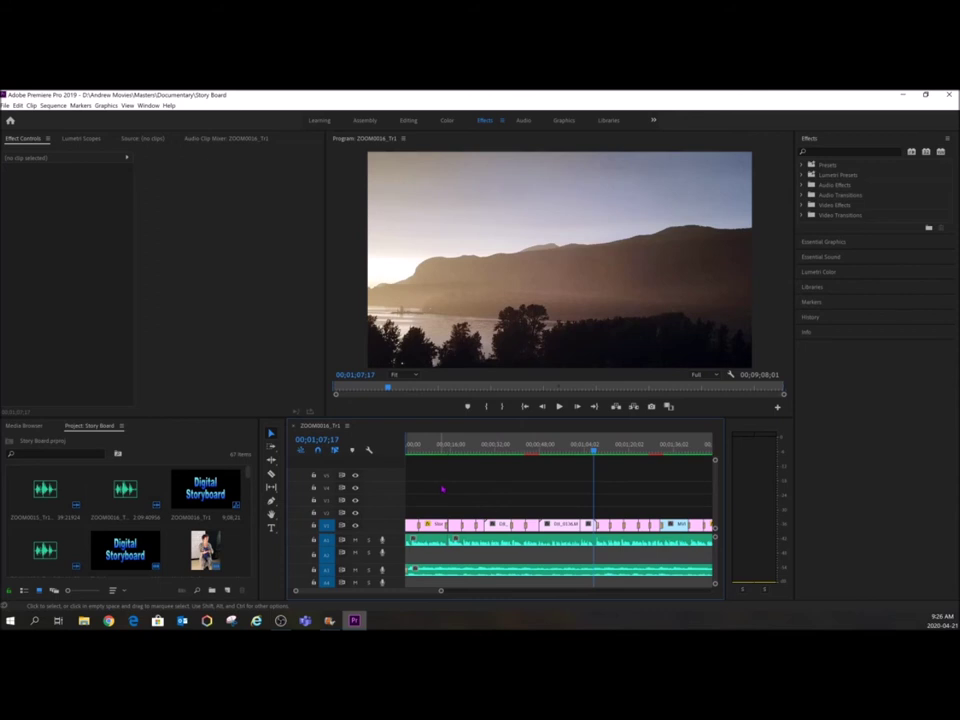
Step: Scrub from the recorder shot near 00;02;43 through the next shots, then return to Movie Maker
left_click_drag(441, 591, 472, 595)
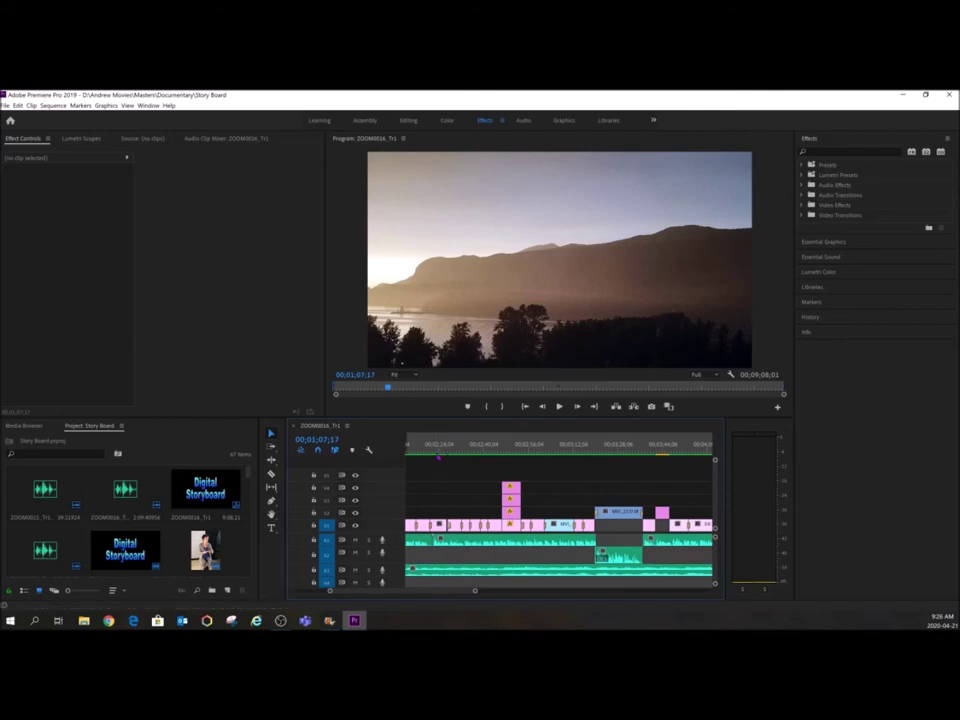
left_click(492, 451)
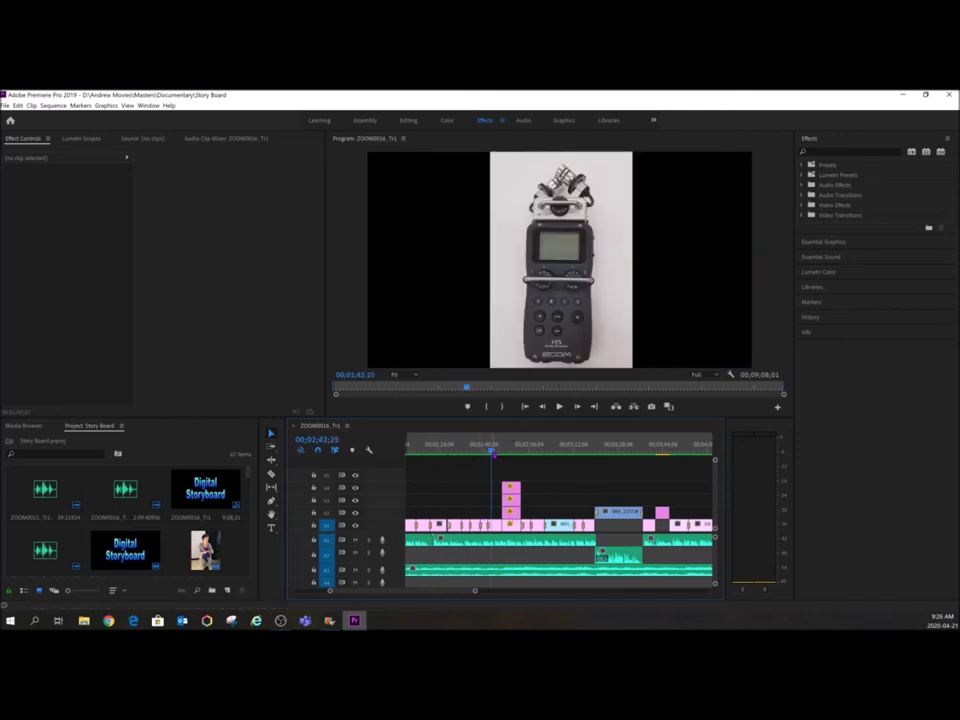
left_click_drag(493, 453, 546, 453)
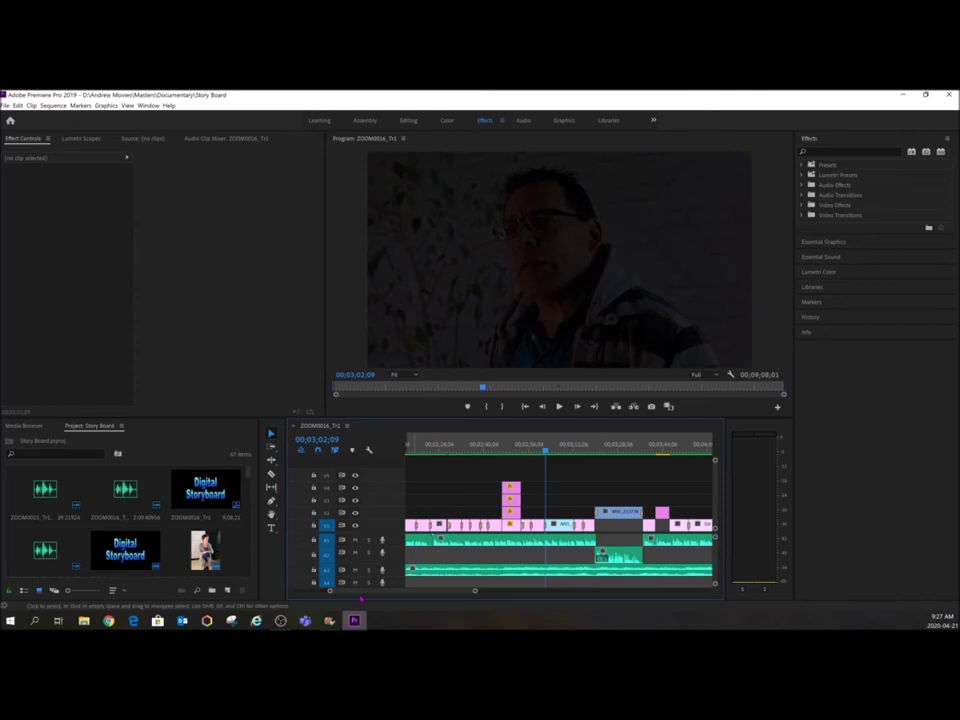
left_click(330, 620)
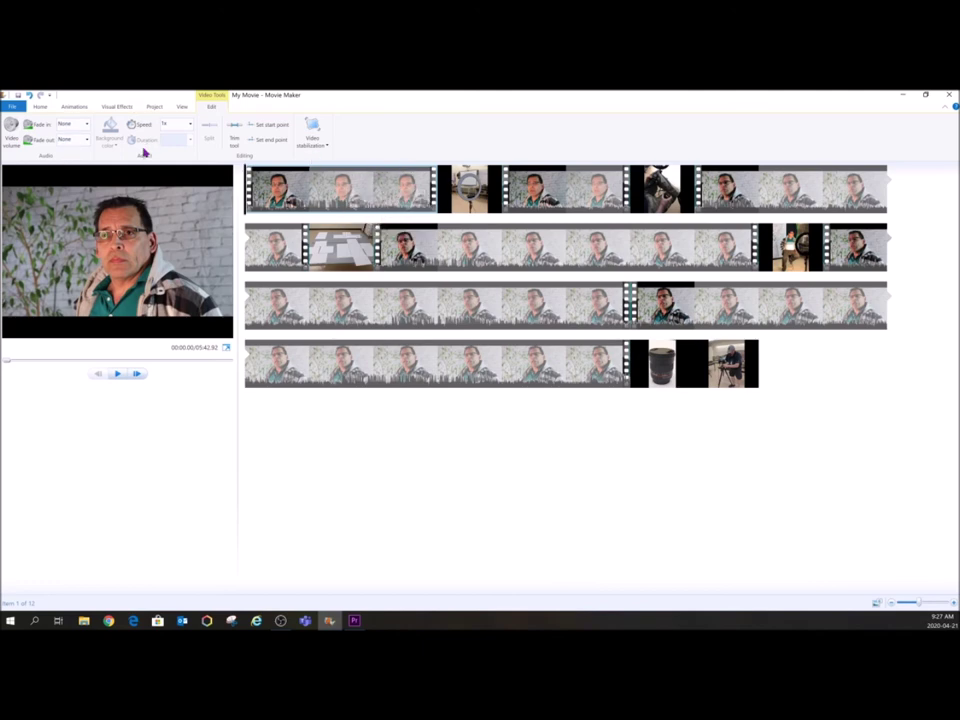
Step: Start adding music and browse to the Masters folder on the D: drive
left_click(40, 106)
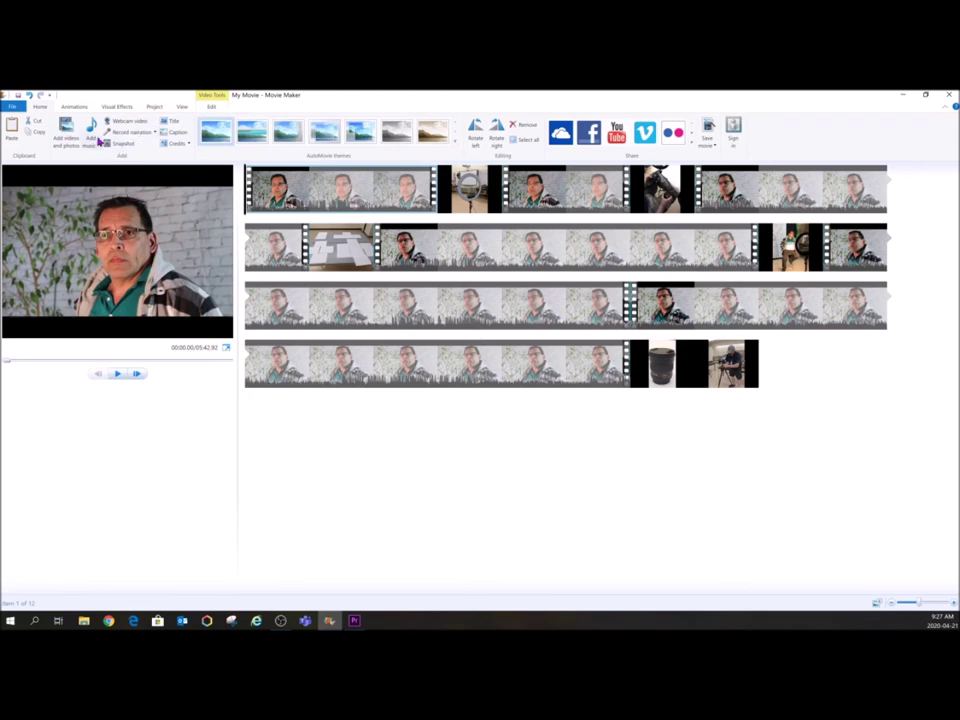
left_click(90, 126)
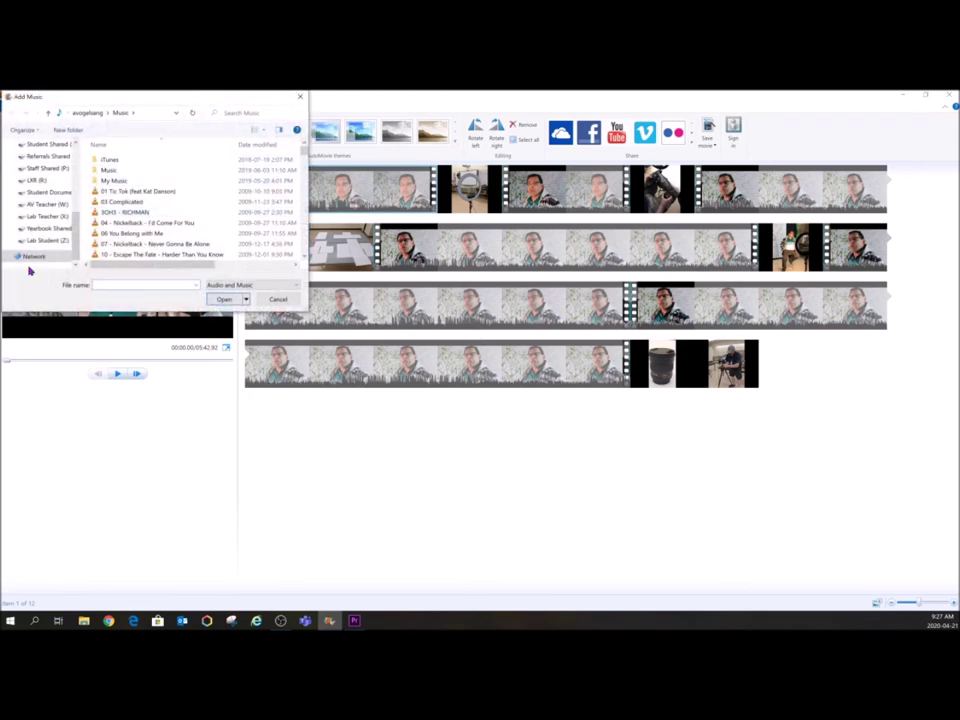
scroll(47, 193, "up", 2)
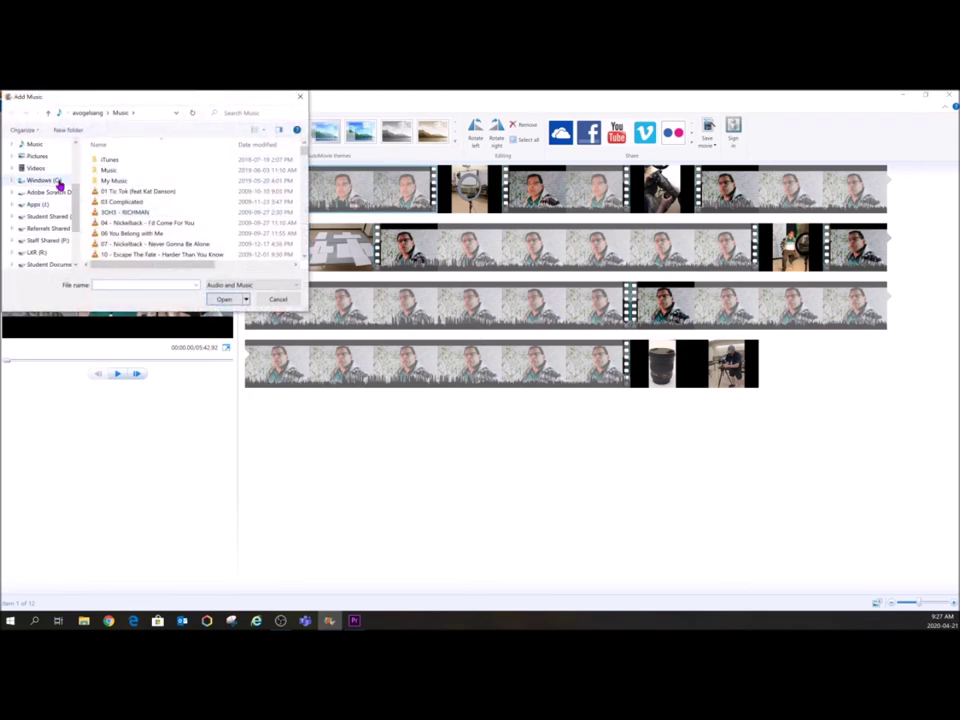
left_click(62, 193)
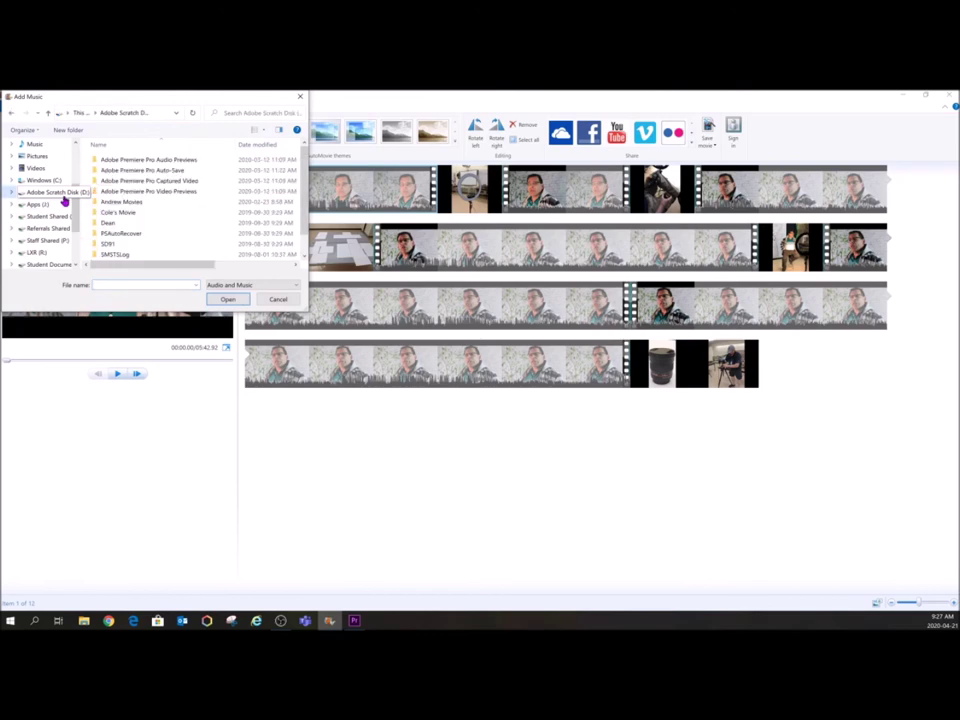
double_click(139, 202)
scroll(253, 185, "down", 4)
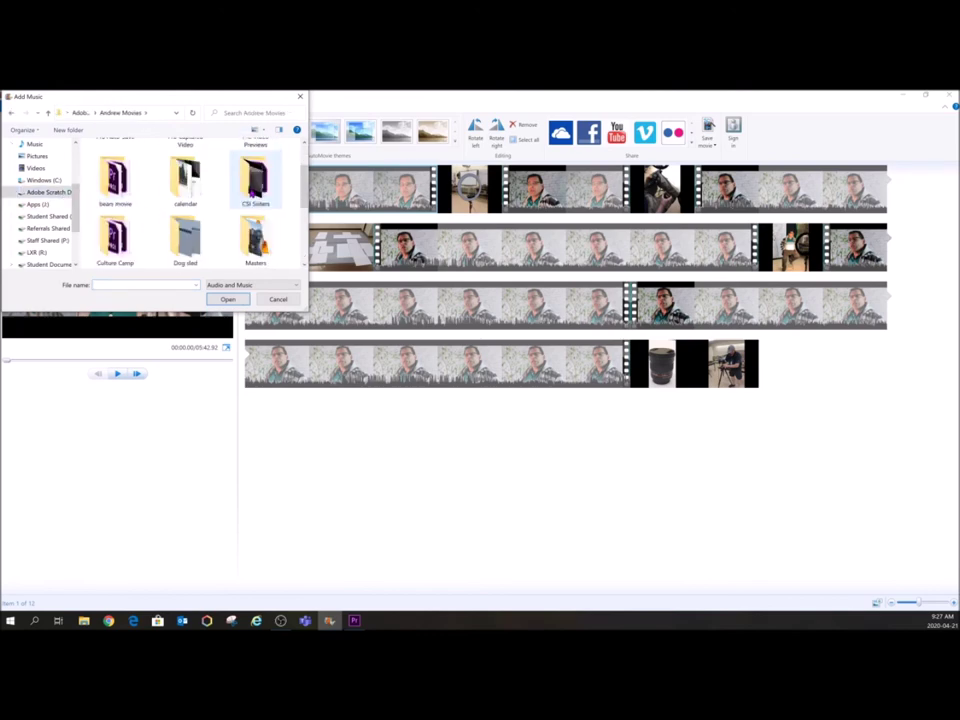
double_click(255, 172)
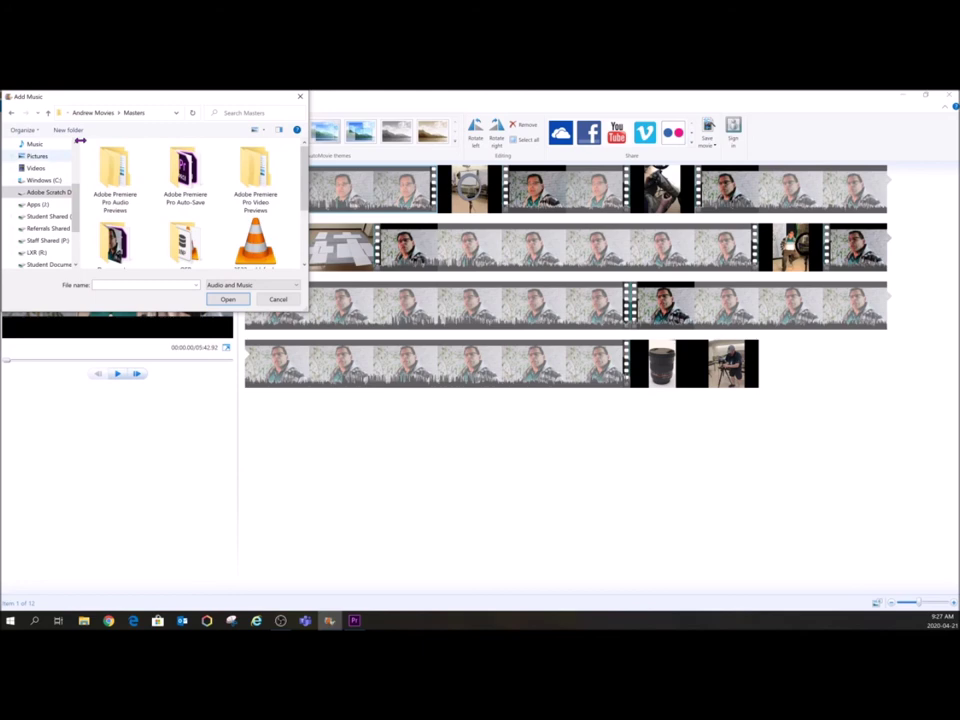
Step: Browse through Documentary and Sound to ZOOM0009 and add ZOOM0009_Tr1 as the music track
scroll(131, 175, "down", 3)
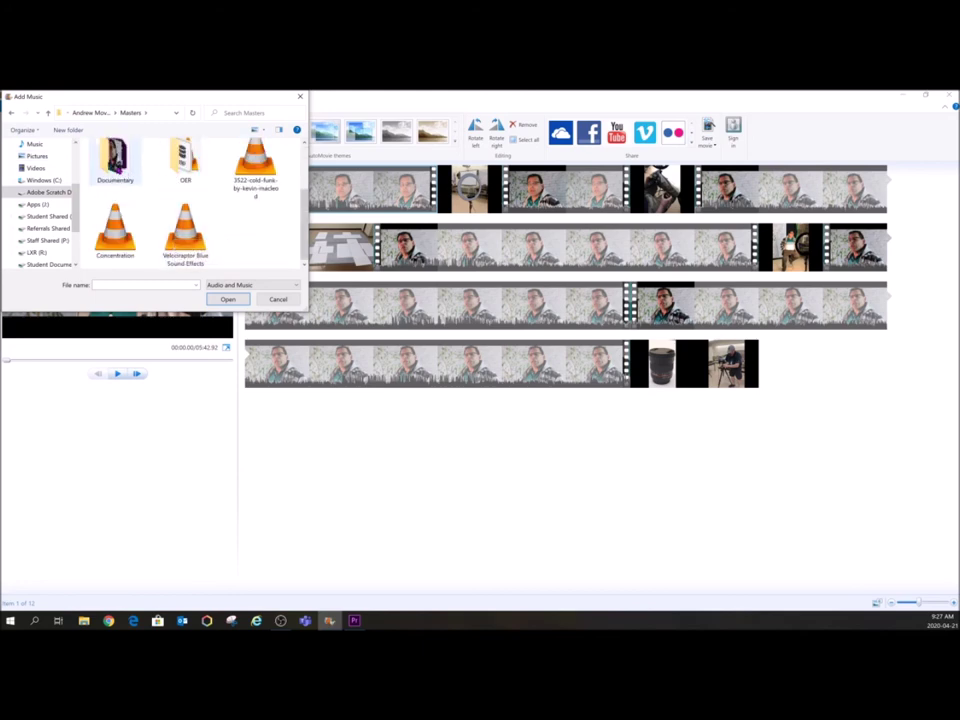
double_click(115, 162)
scroll(145, 228, "down", 1)
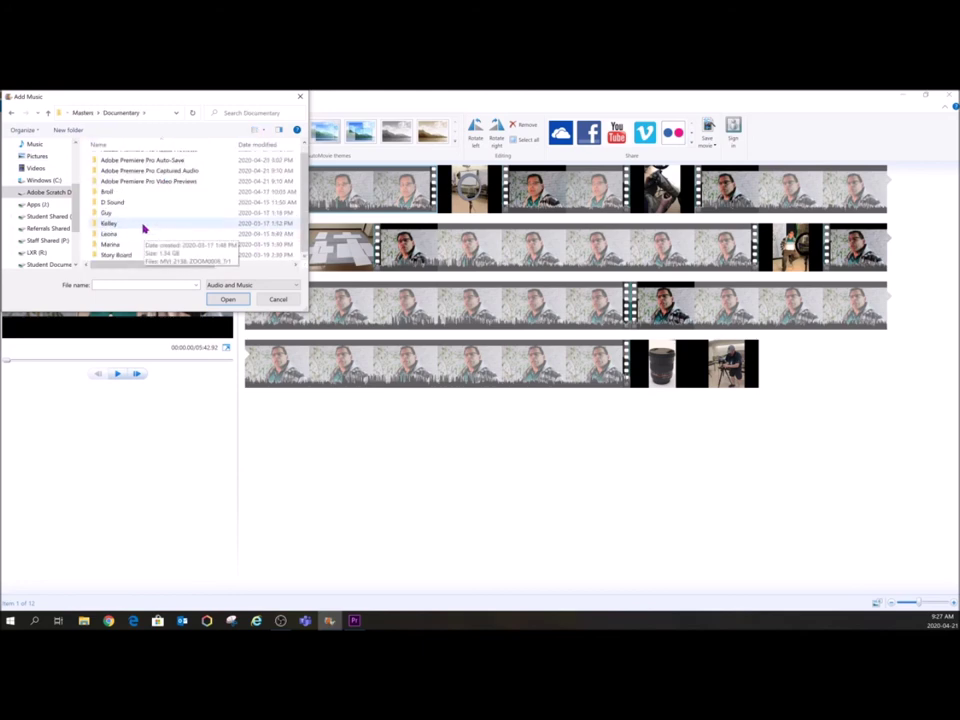
double_click(124, 213)
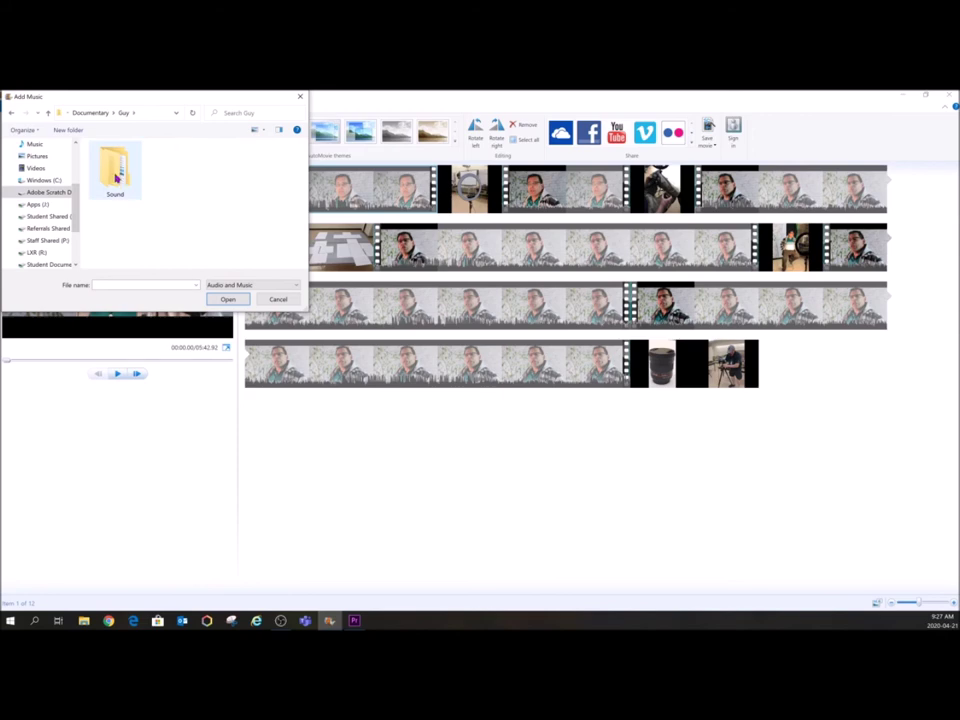
double_click(116, 176)
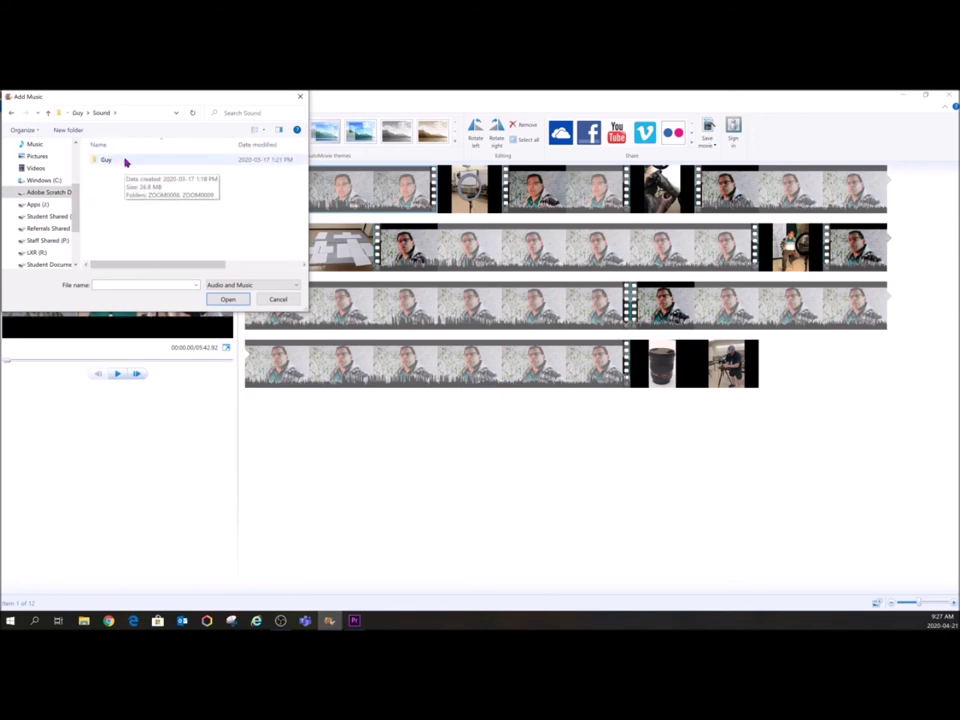
double_click(125, 161)
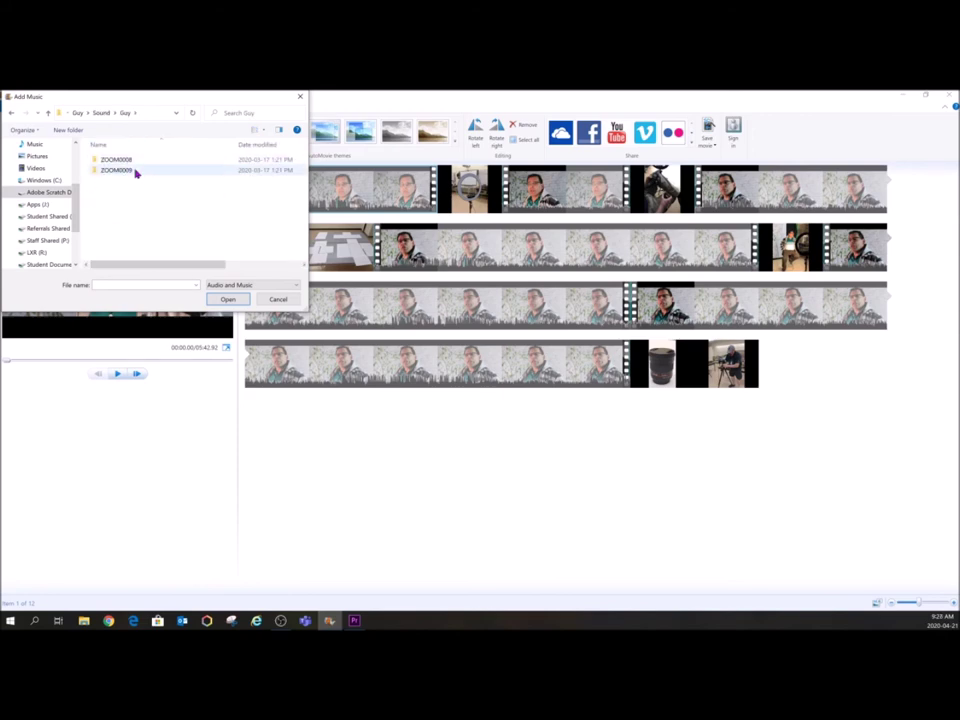
double_click(133, 171)
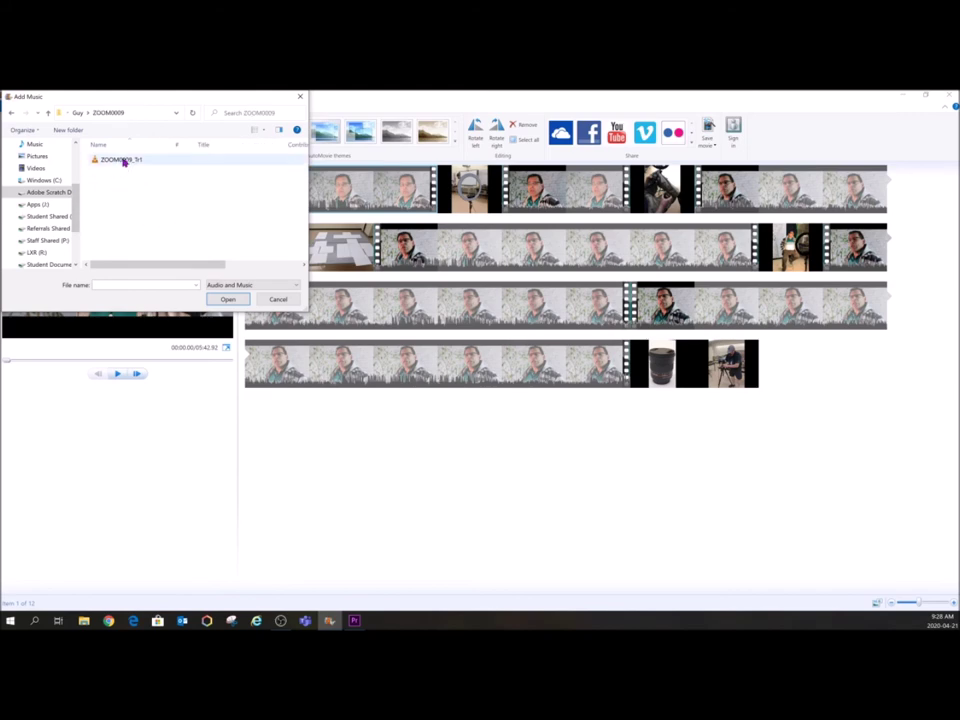
left_click(124, 162)
left_click(228, 299)
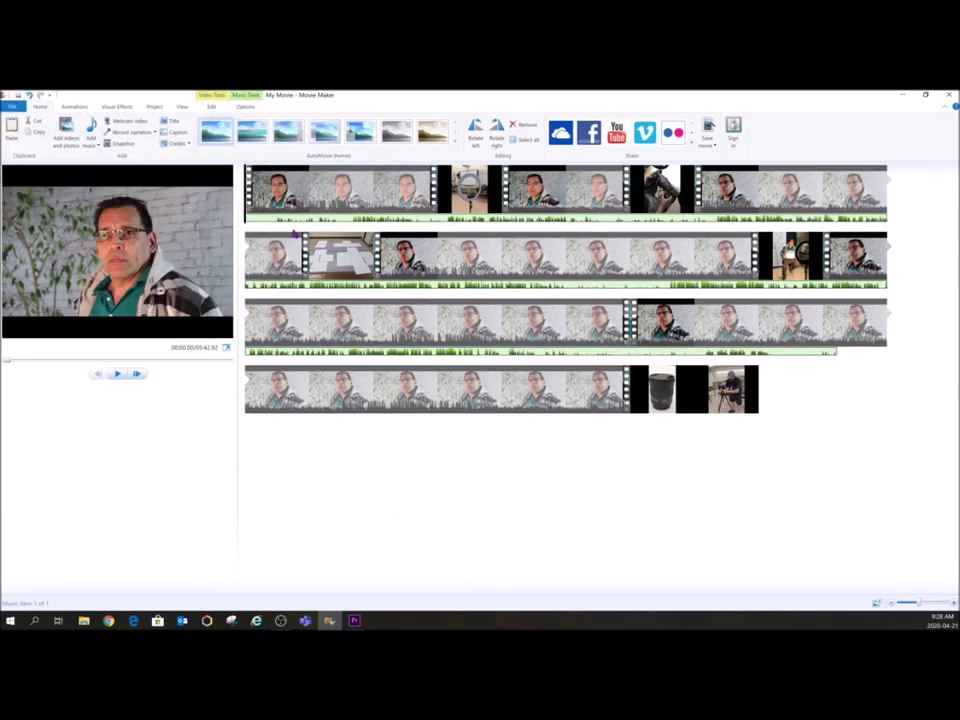
Step: Select the last row's first clip, then the opening clip, and switch to Premiere Pro
left_click(410, 362)
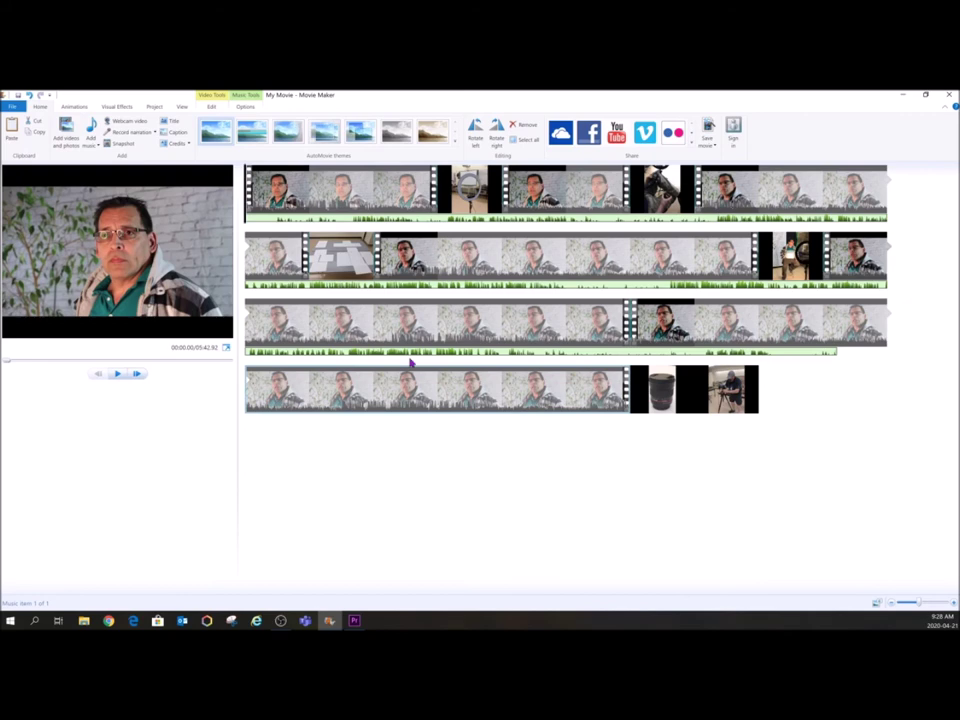
left_click(345, 214)
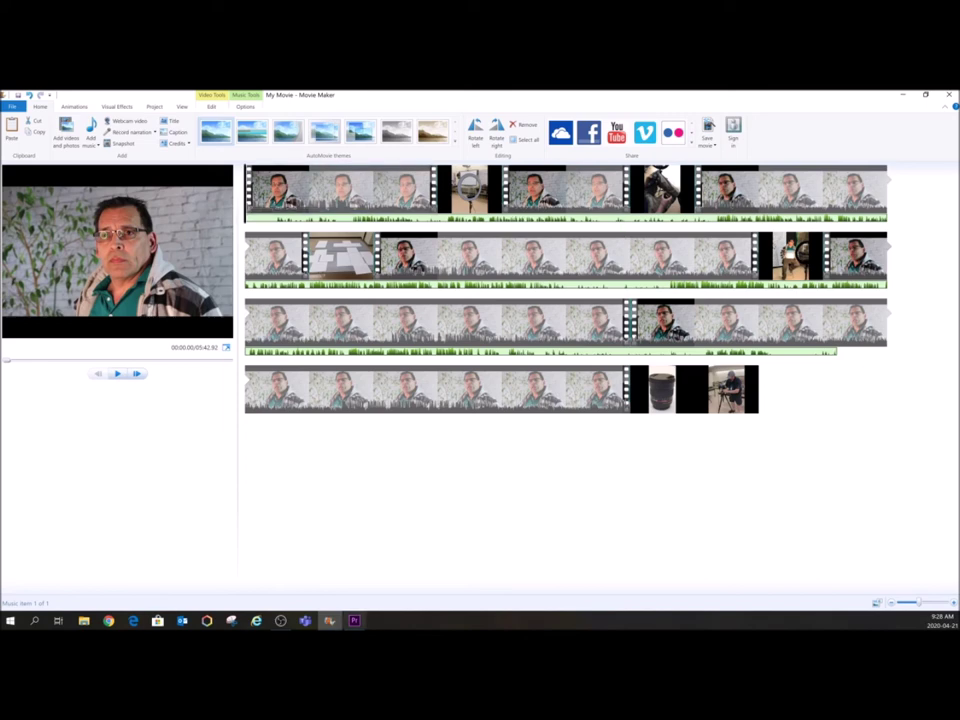
key("alt+Tab")
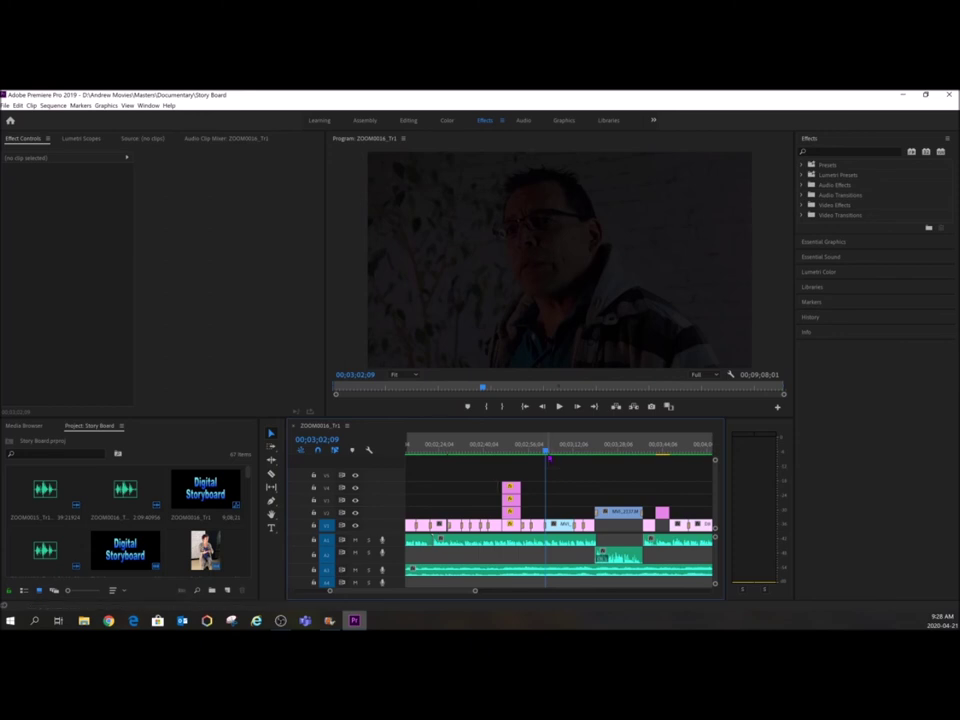
Step: Scrub back to the 'Part 2: Footage Collection' title, zoom the timeline out, and switch to the Editing workspace
left_click(538, 452)
left_click_drag(538, 452, 435, 452)
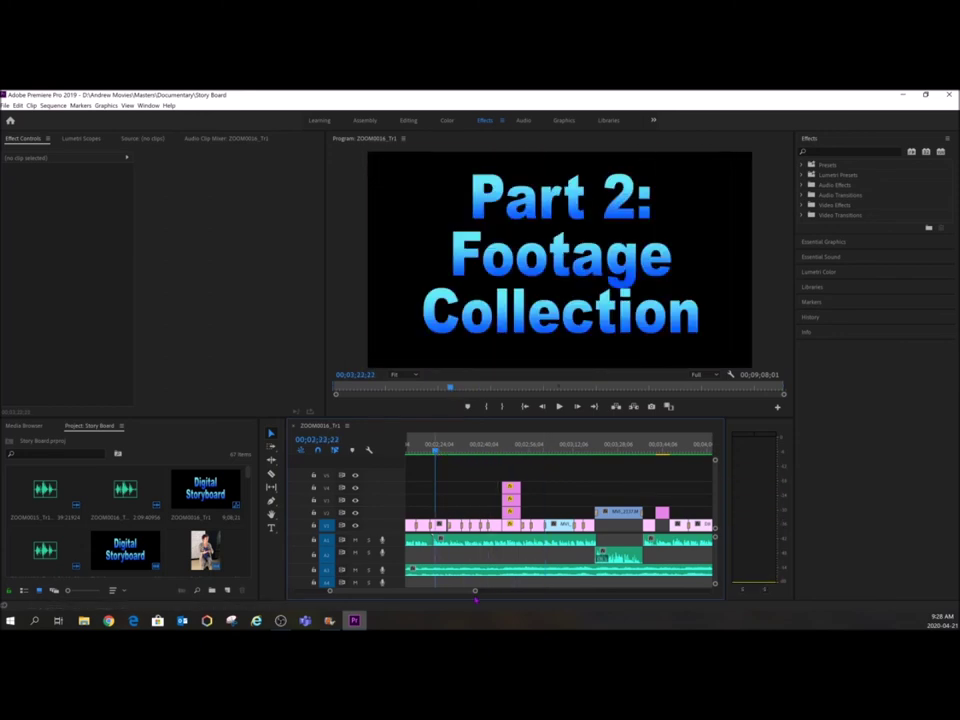
left_click_drag(475, 593, 606, 609)
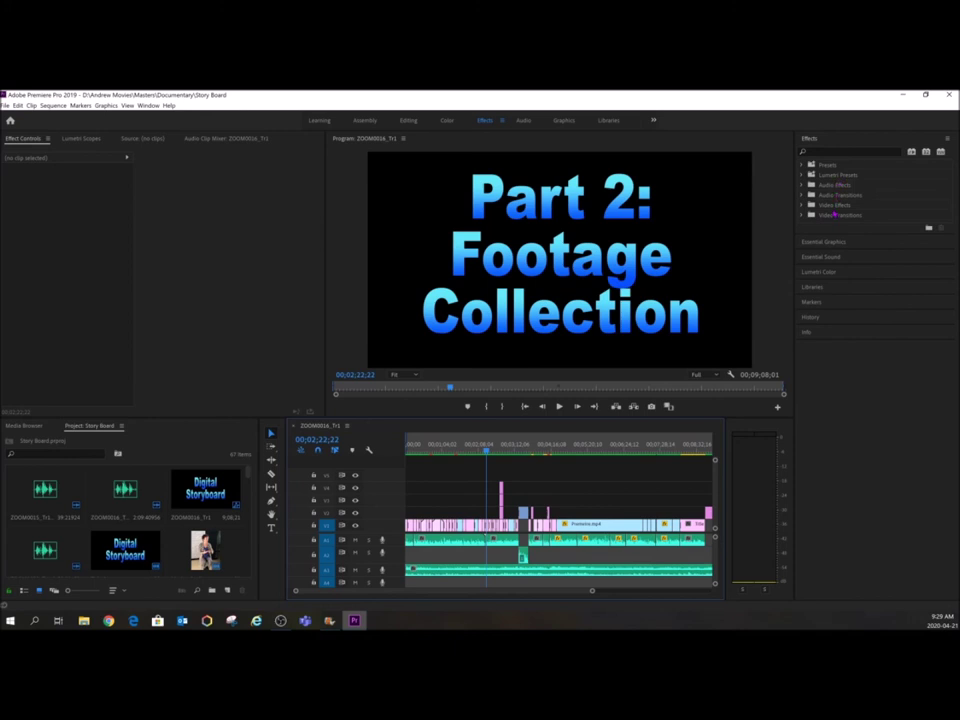
left_click(409, 121)
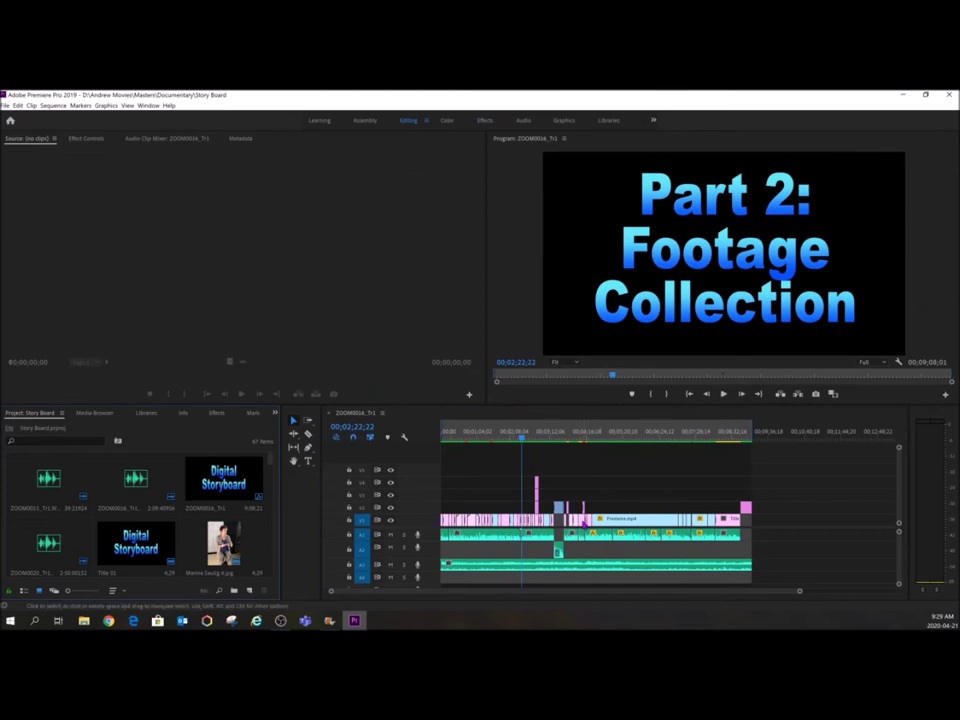
Step: Show the Title 01 clip's motion, opacity and speed settings in Effect Controls
left_click(88, 139)
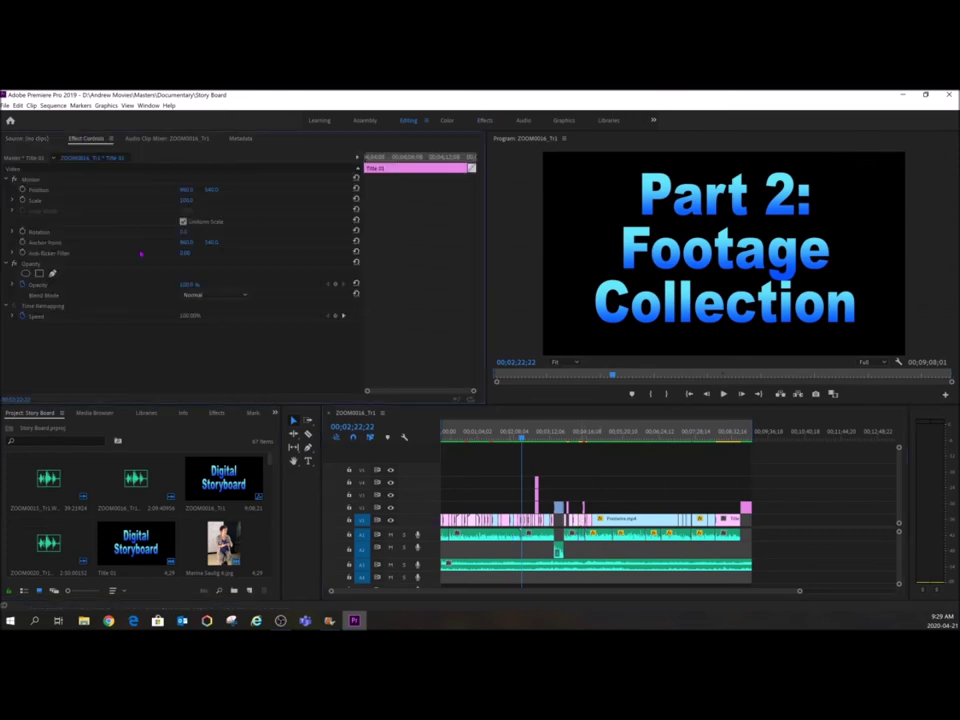
left_click(904, 97)
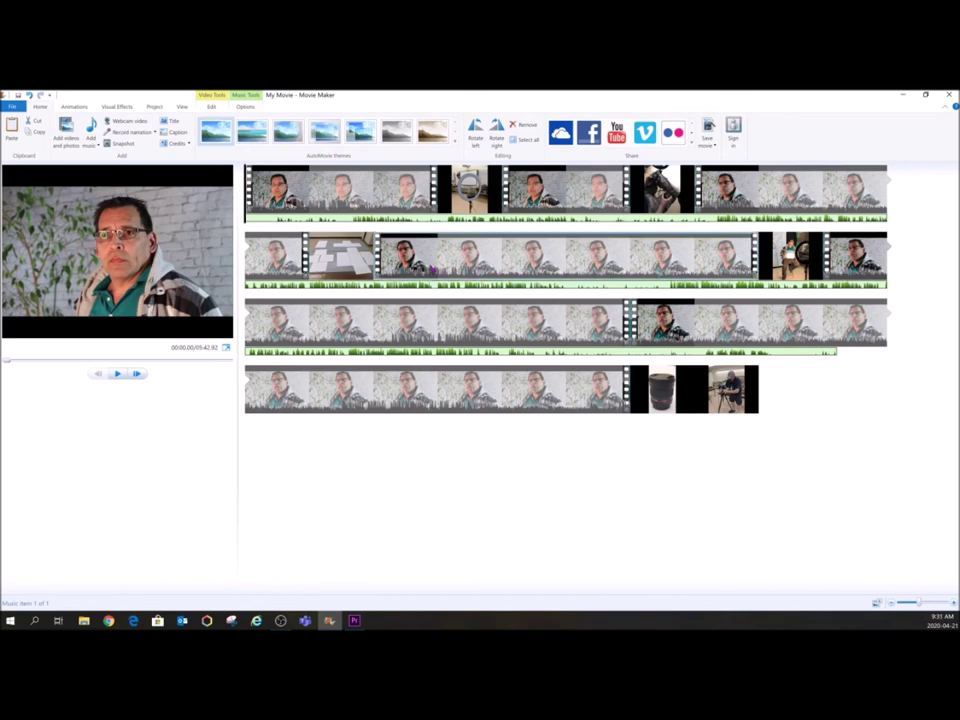
left_click(354, 620)
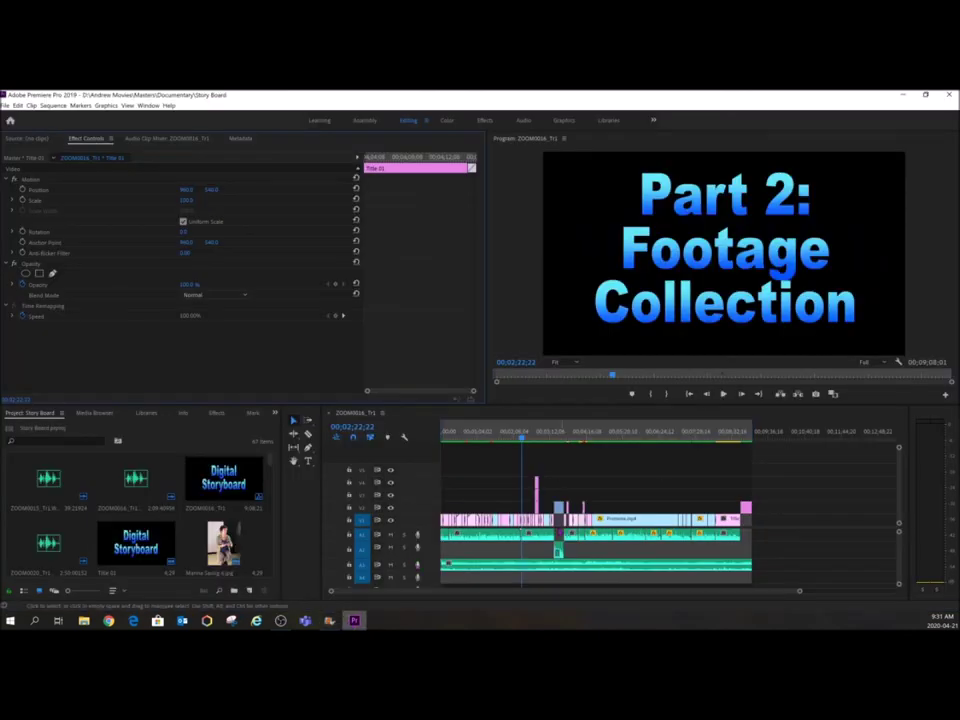